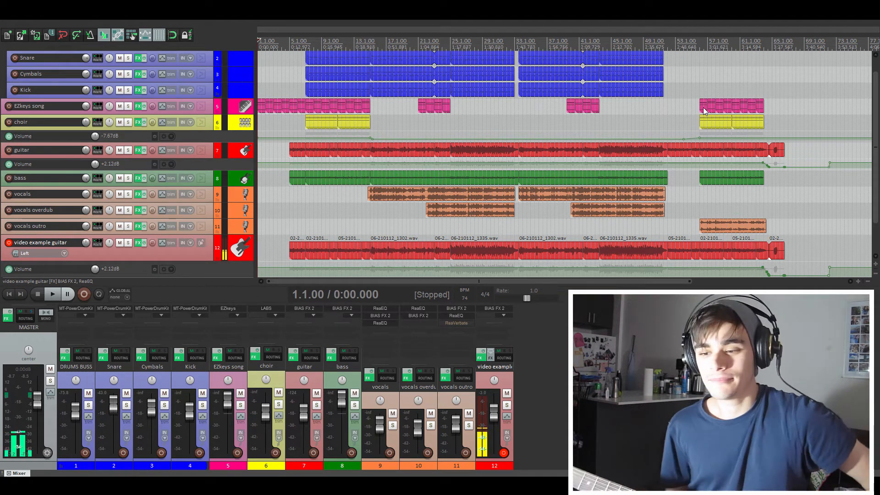
Toggle record arming on the video example guitar track, leaving the track disarmed.
click(9, 244)
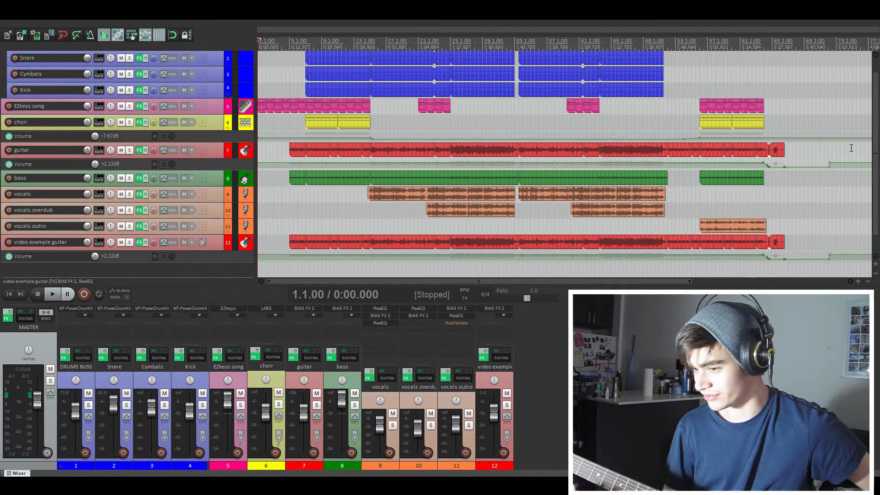
click(10, 243)
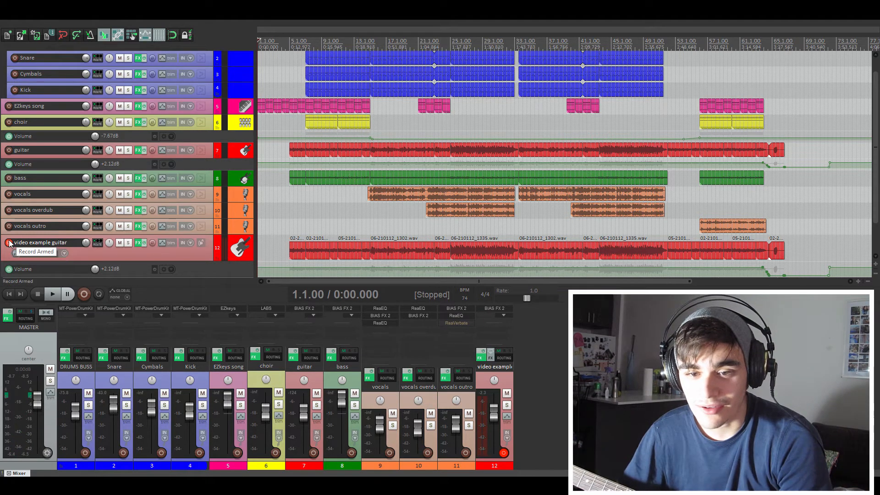
click(9, 243)
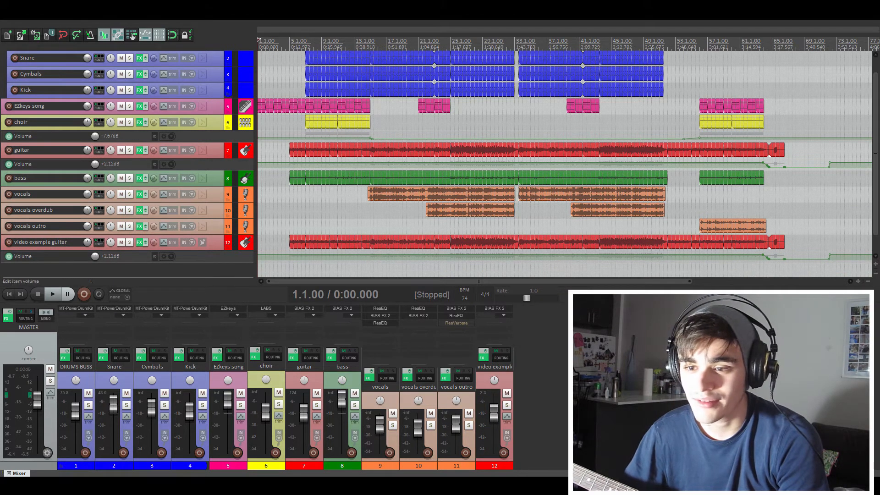
Solo the DRUMS BUSS track, play it from the project start, stop playback and unsolo it.
scroll(101, 230, up, 1)
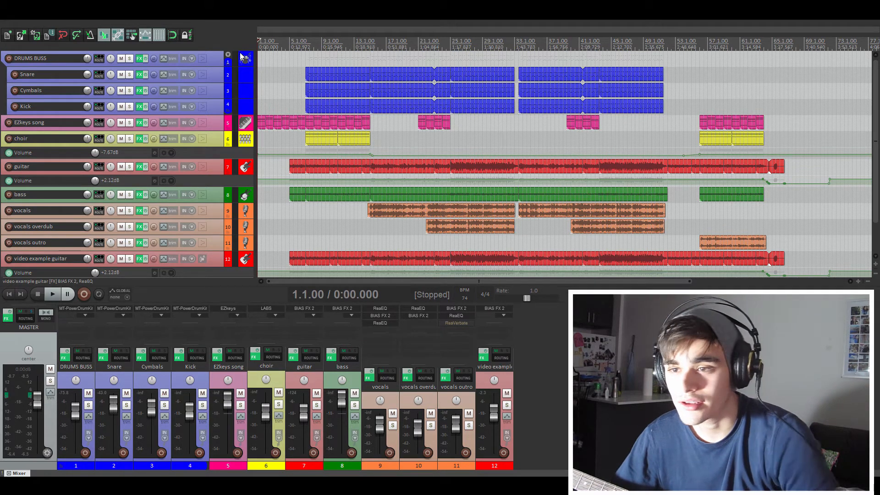
click(130, 58)
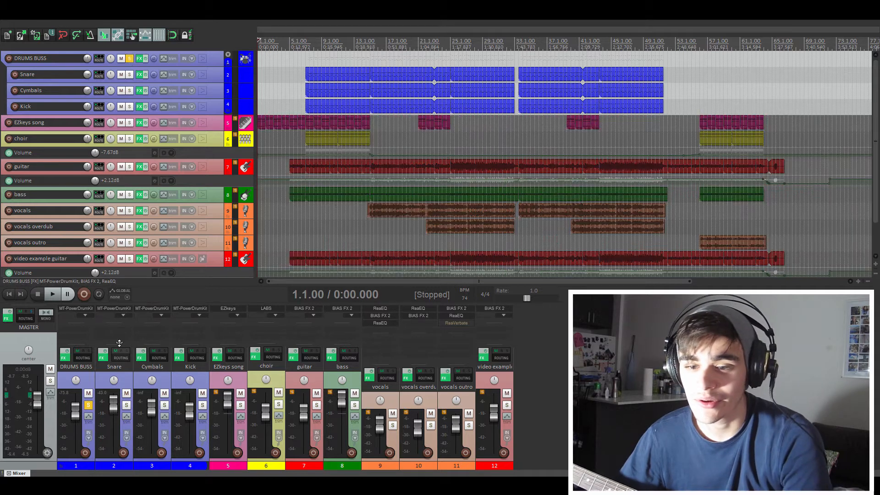
click(53, 293)
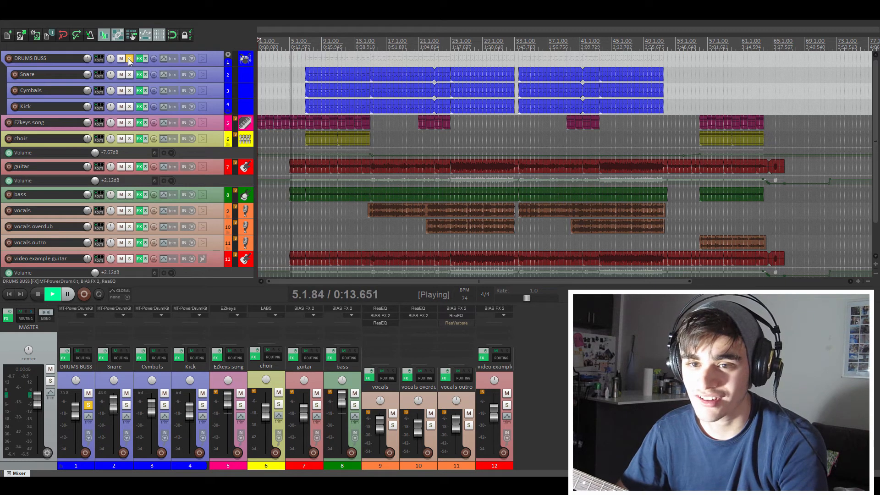
click(35, 294)
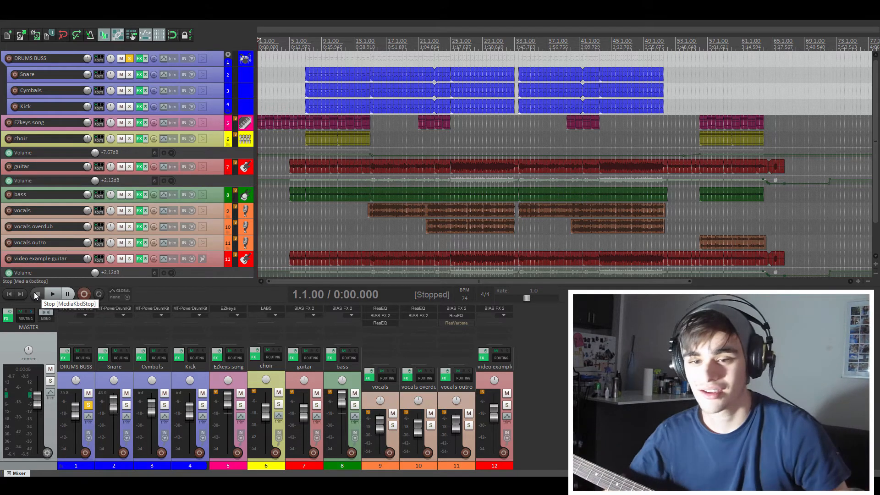
click(127, 61)
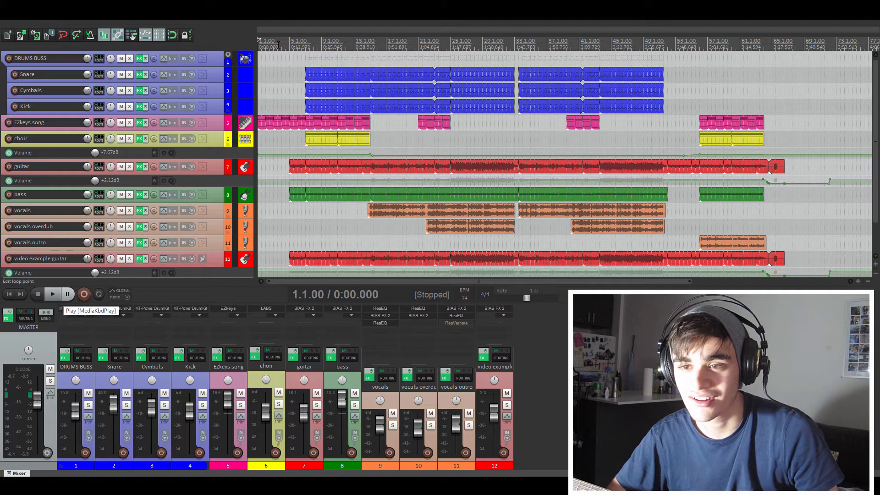
Audition the soloed DRUMS BUSS from about 6.3.21, just before the first drum items, and unsolo it after stopping.
click(301, 42)
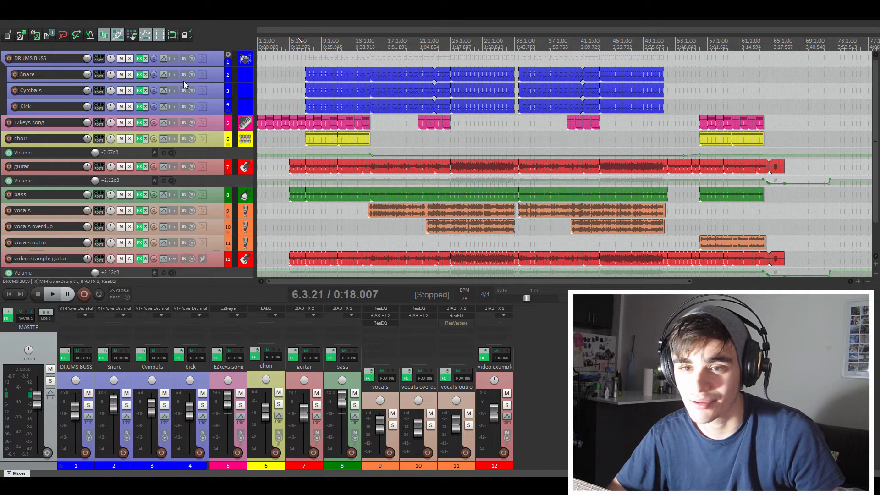
click(130, 59)
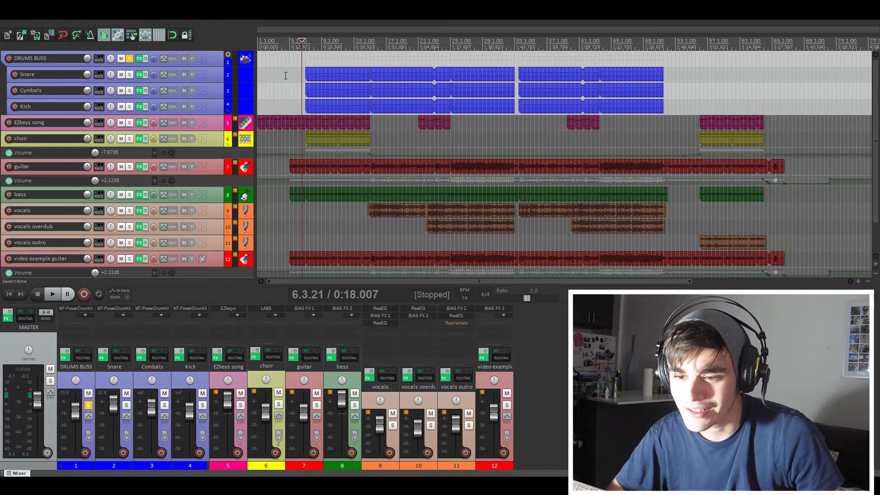
key(space)
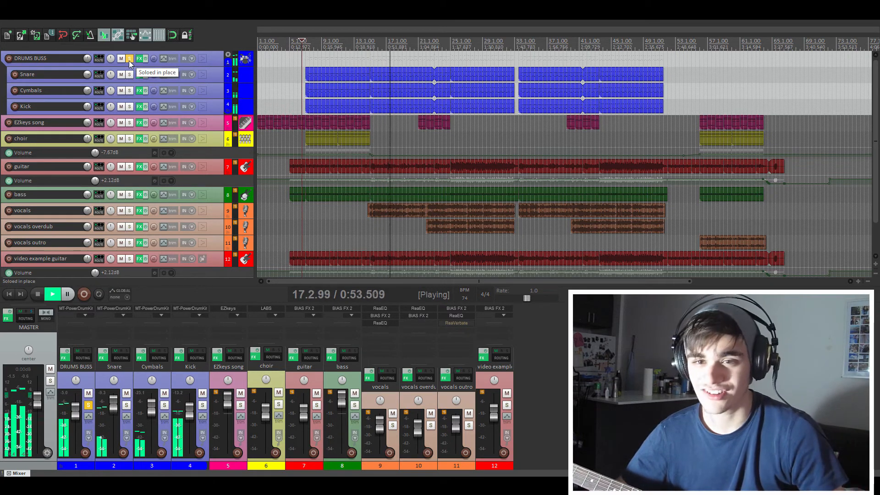
key(space)
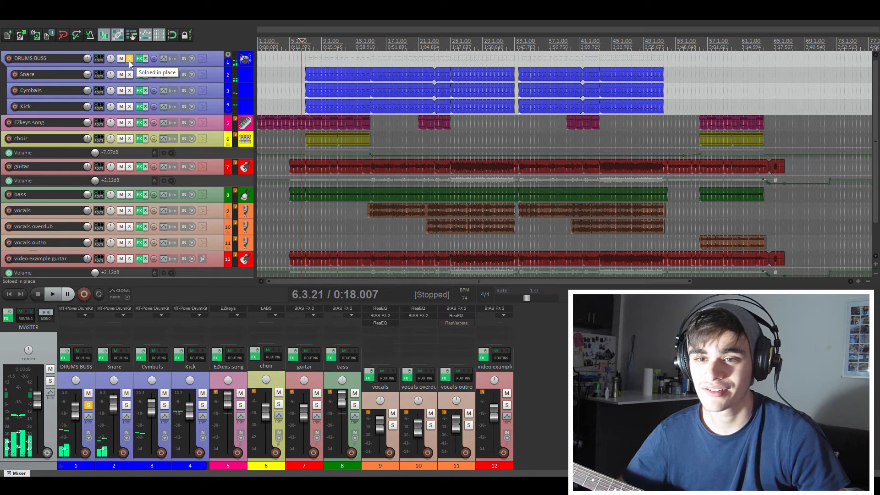
click(129, 59)
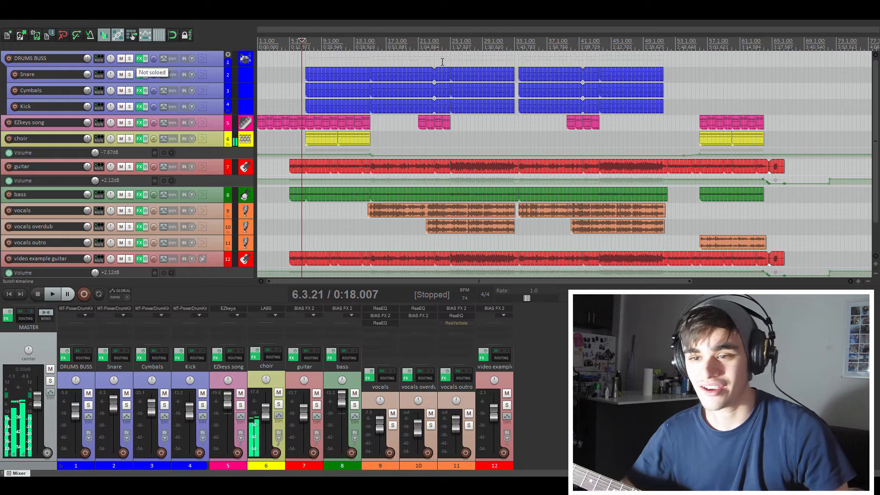
Place the edit cursor beyond the song's end and open the EZkeys song track's effects to inspect the F#m chord in EZkeys.
click(808, 50)
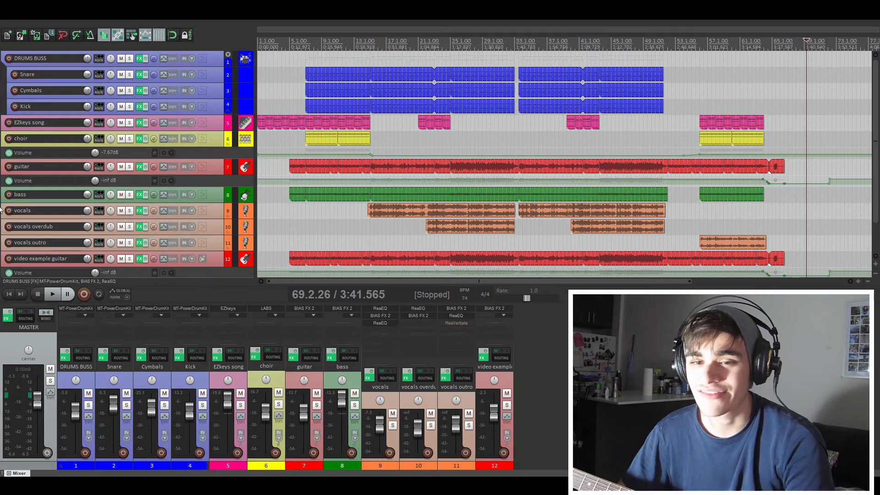
click(141, 125)
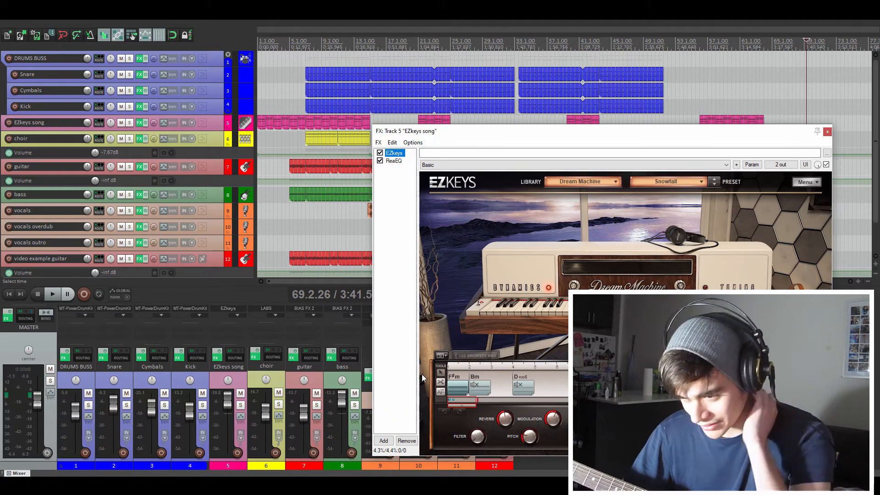
right_click(453, 393)
click(479, 322)
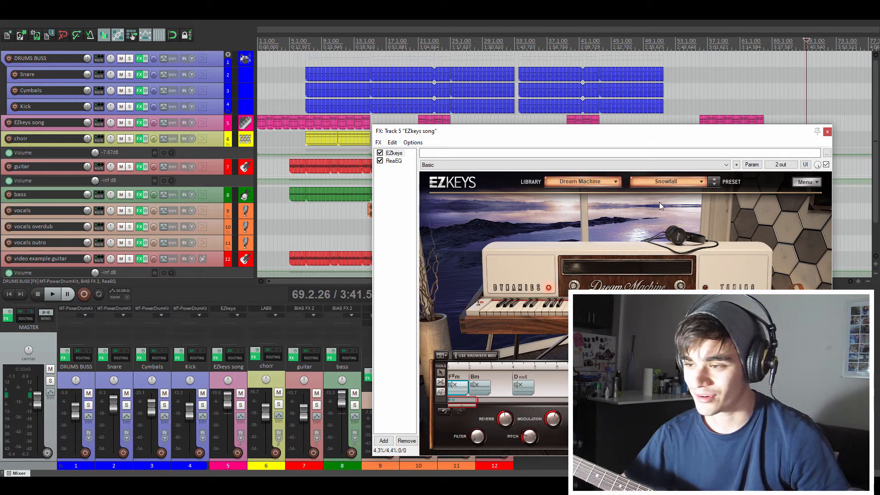
Play the full mix from the project start and stop it, with the video example guitar briefly armed and disarmed beforehand.
click(9, 294)
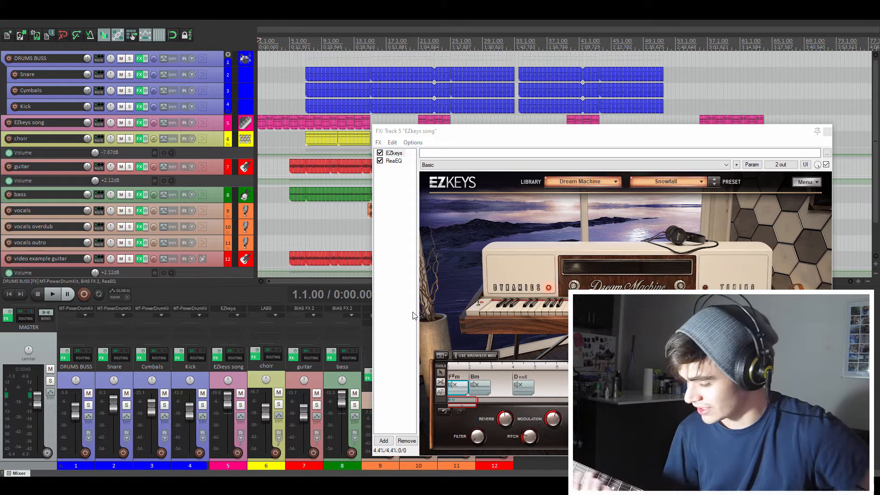
click(10, 259)
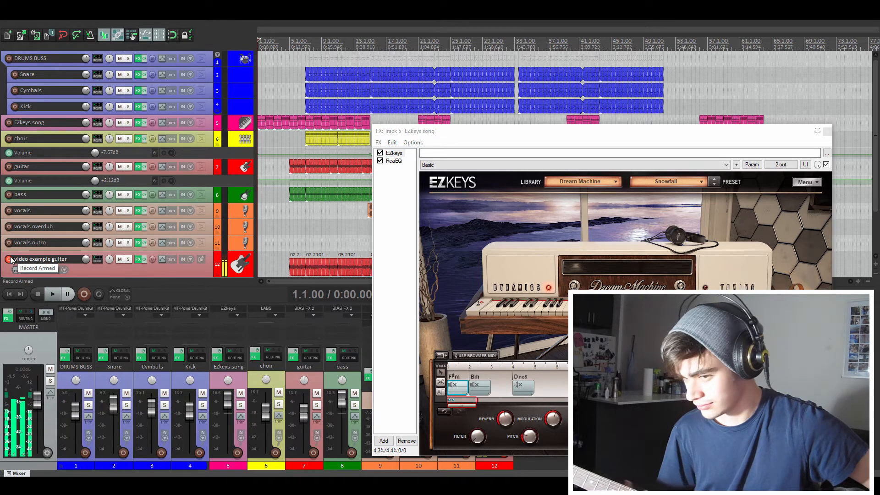
click(9, 259)
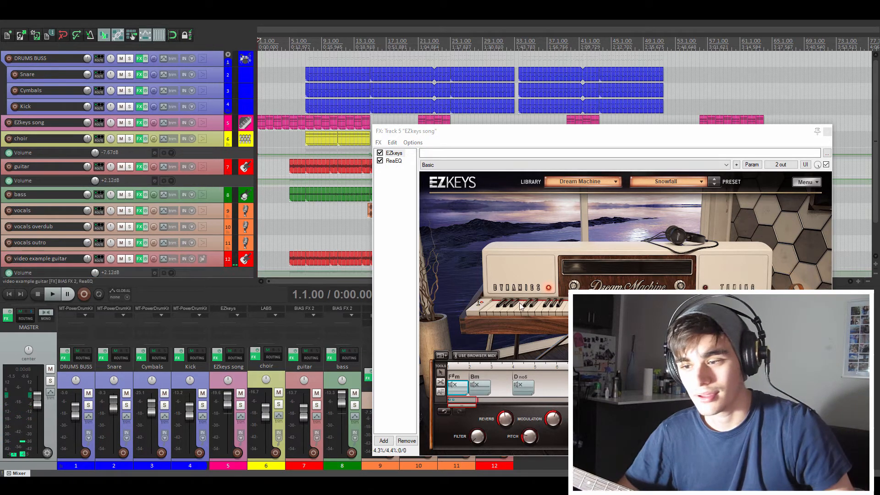
key(space)
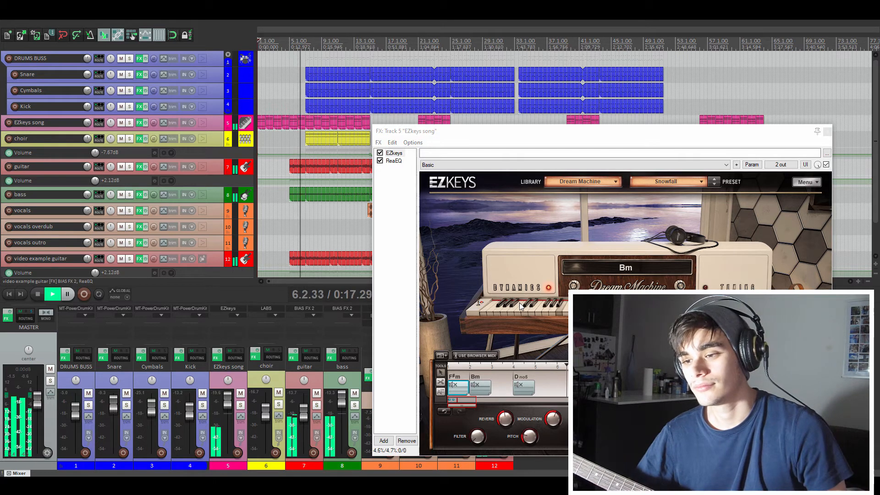
key(space)
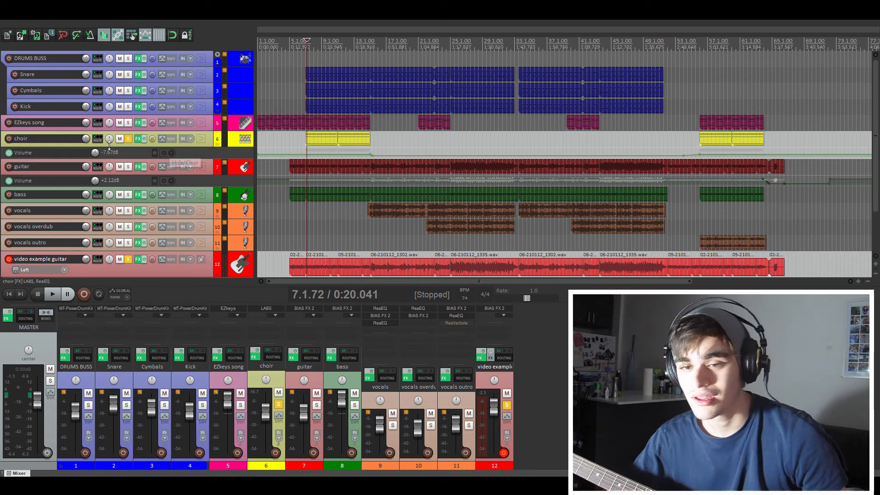
Unsolo the video example guitar, listen to the choir track alone from 7.1.72, and unsolo the choir after stopping.
click(127, 260)
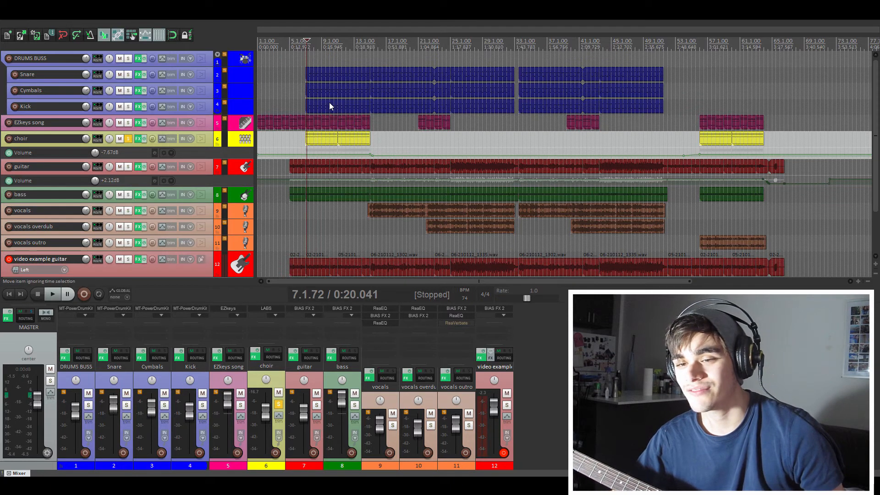
key(space)
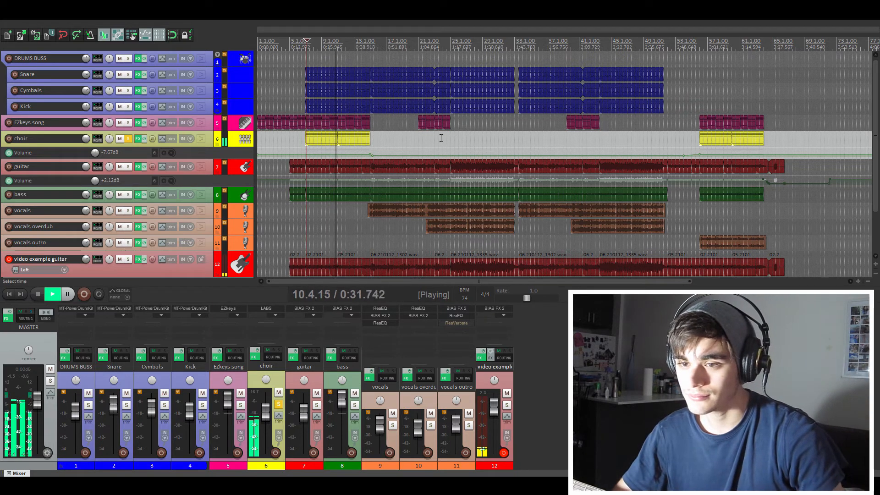
key(space)
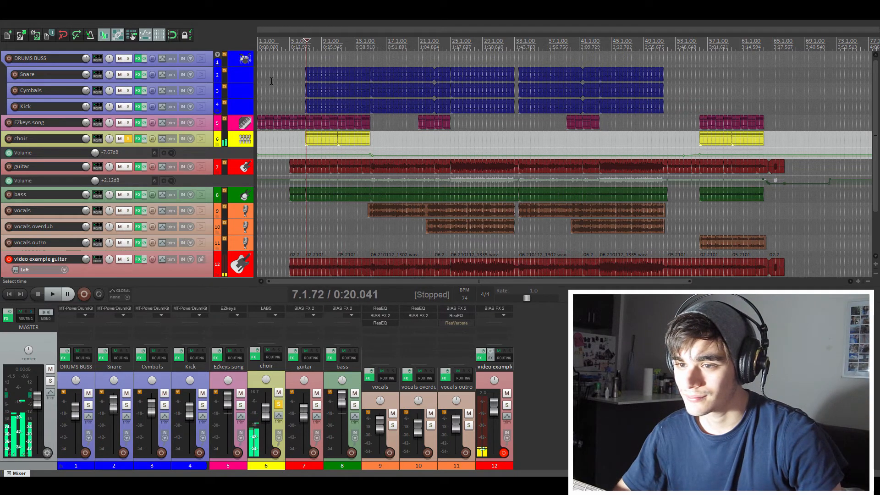
click(127, 138)
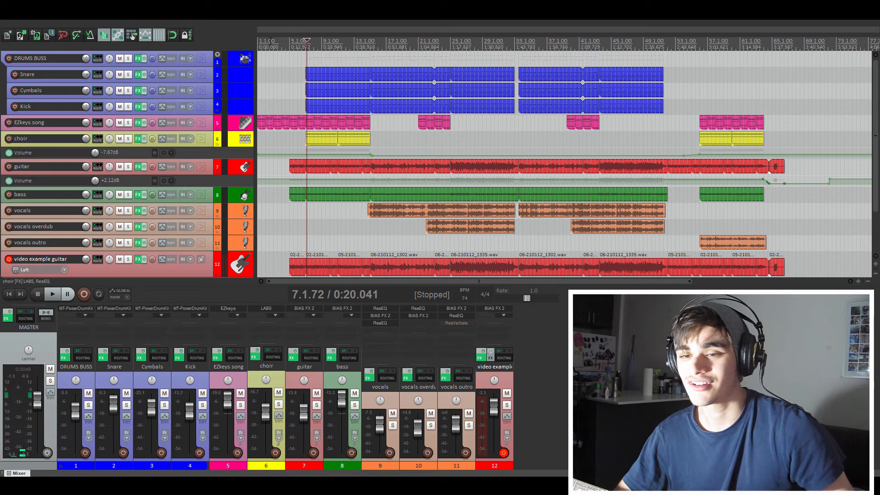
Play the full mix from 7.1.72, jump to about 54.3.21 to hear the outro, and stop playback.
key(space)
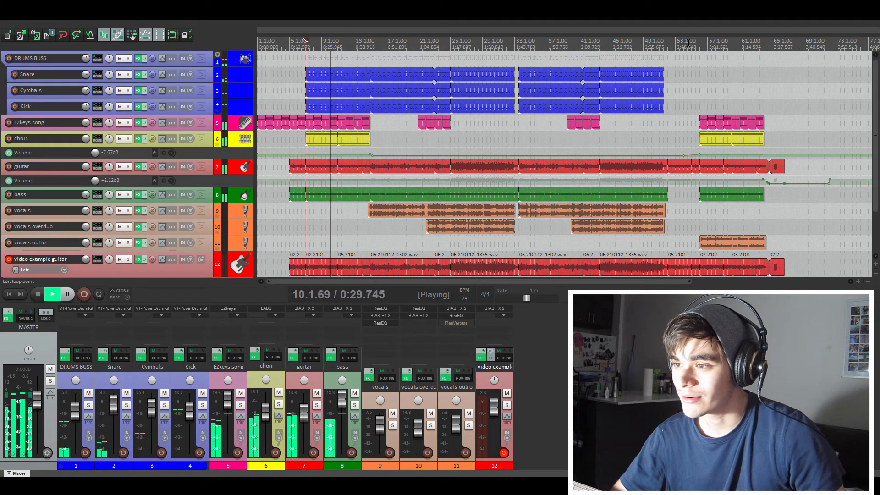
click(689, 42)
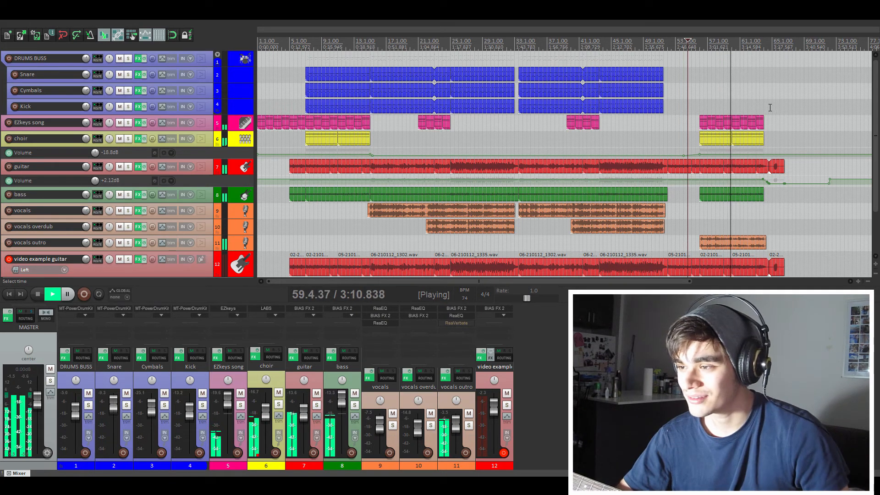
key(space)
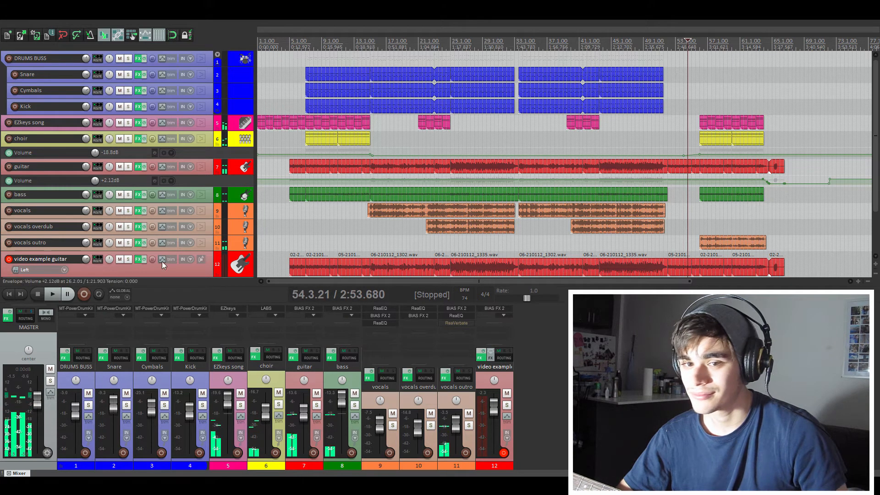
Solo the guitar and video example guitar tracks for a live demonstration, and clear all solos when finished.
click(128, 169)
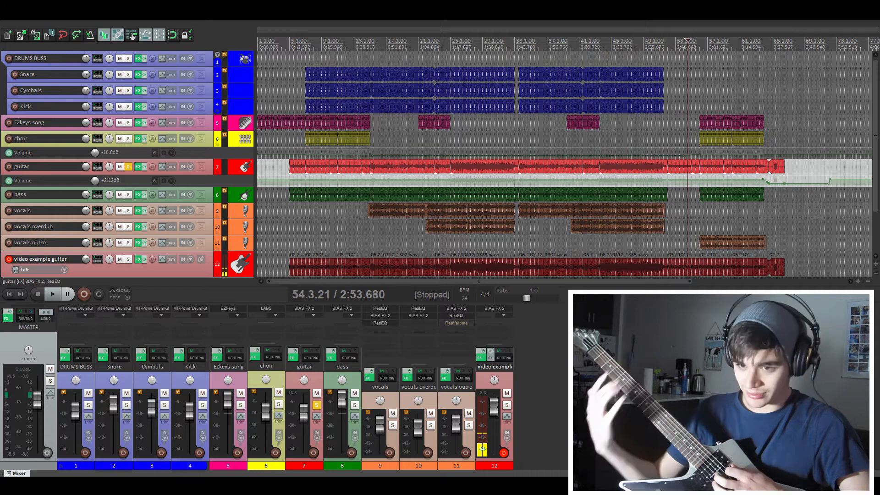
click(129, 259)
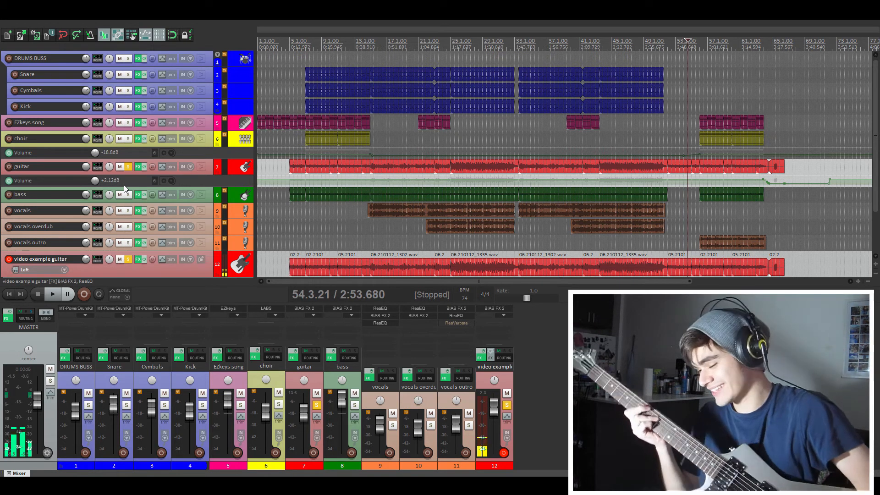
key(ctrl+alt+F10)
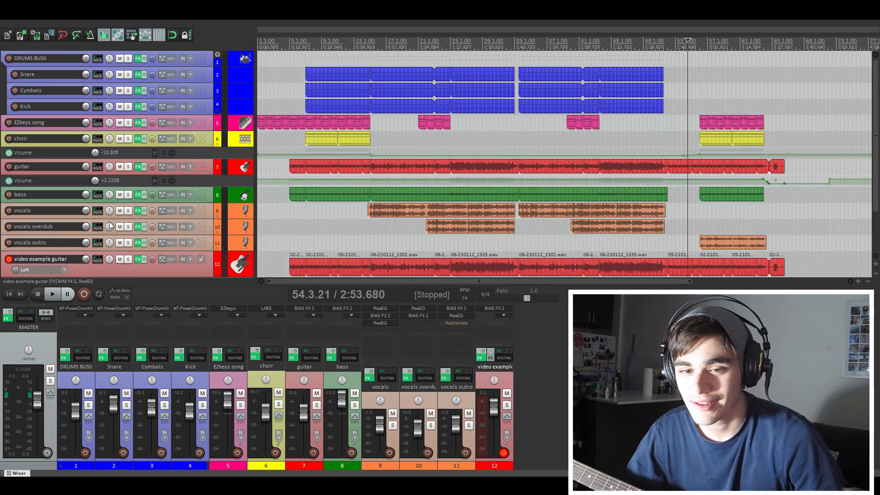
Solo the bass and DRUMS BUSS tracks together, viewing and closing the bass track's effects chain in between.
click(128, 194)
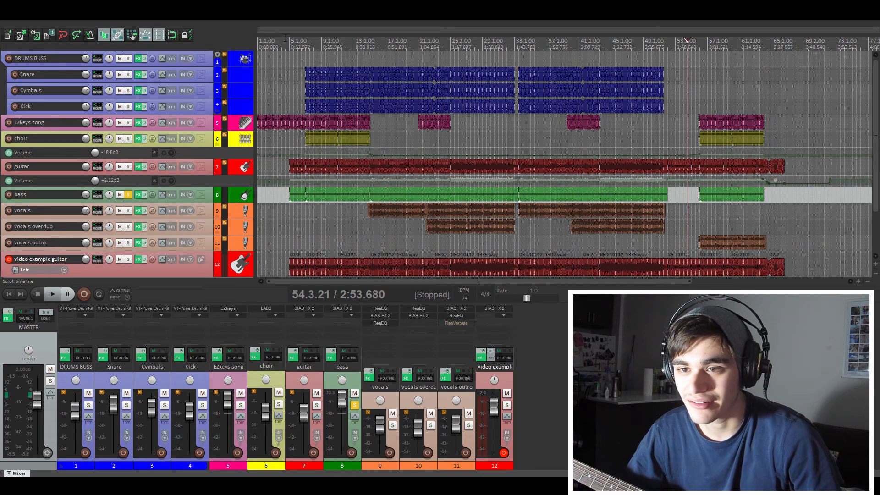
click(135, 197)
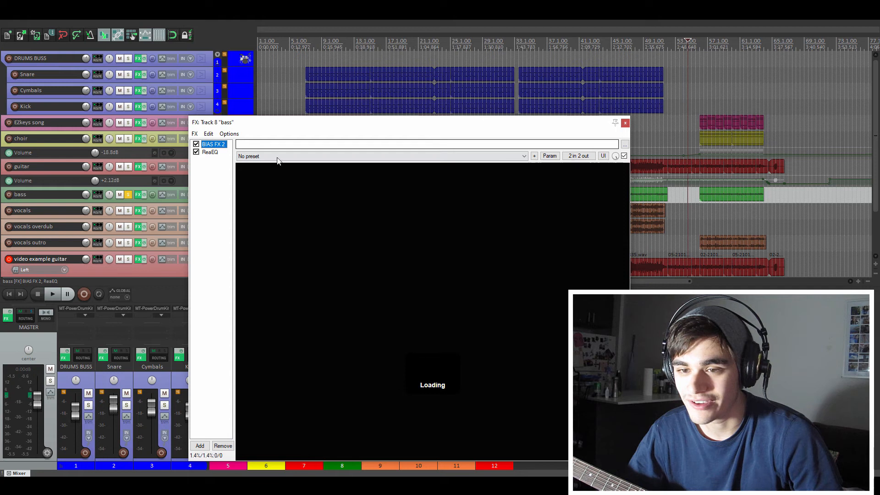
click(625, 123)
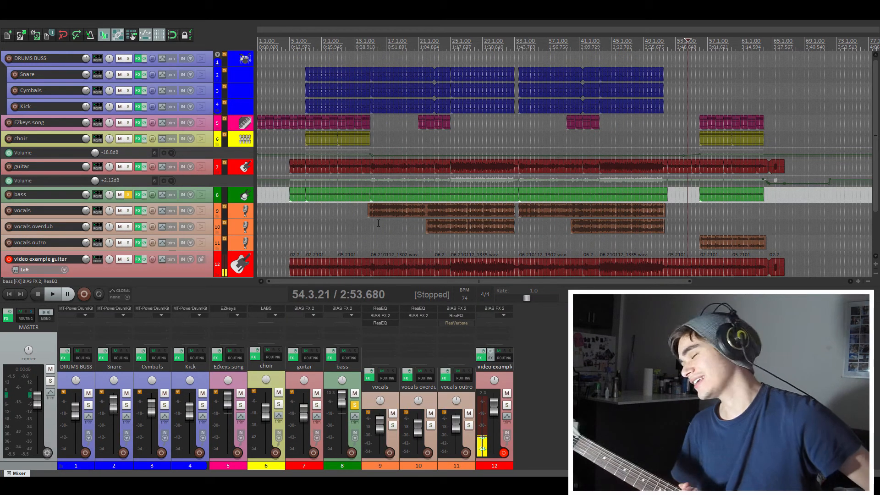
click(128, 59)
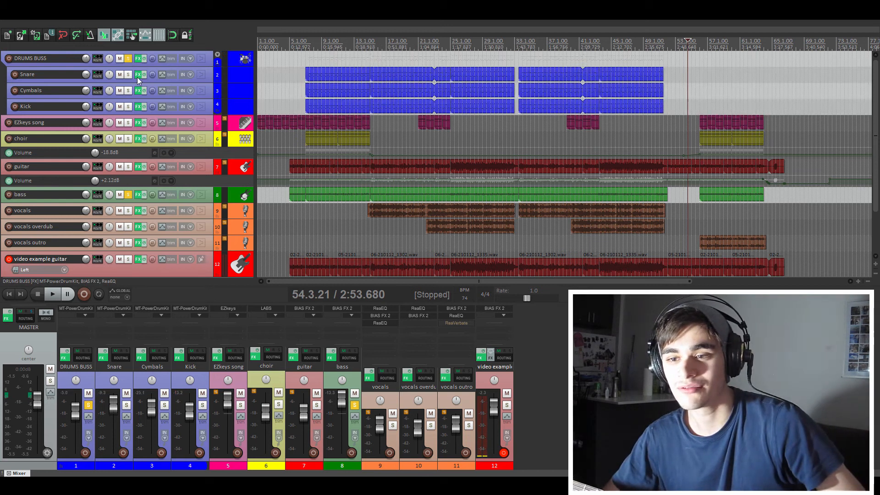
Play the soloed bass and drums from 7.1.03, view and close the bass track's effects chain during playback, and stop.
click(306, 39)
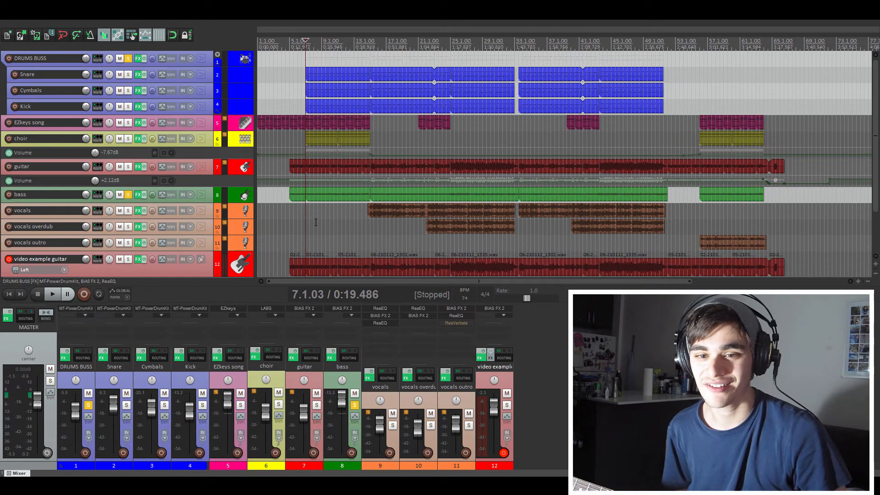
key(space)
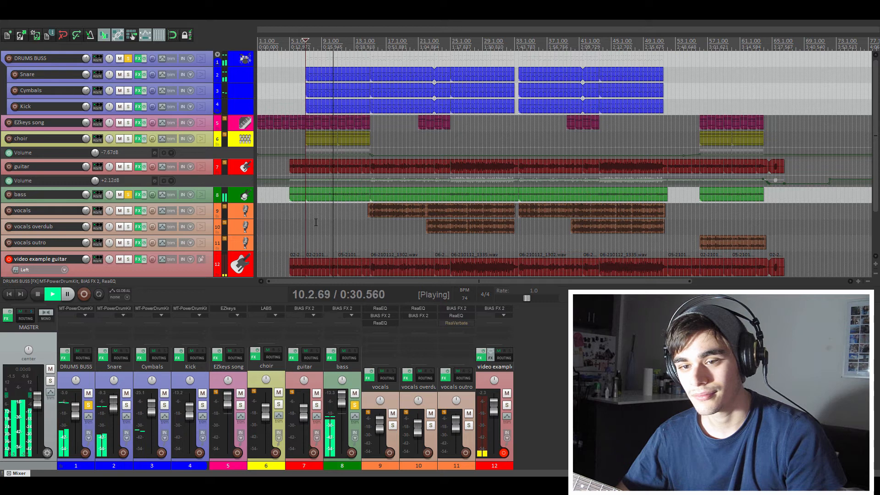
click(138, 194)
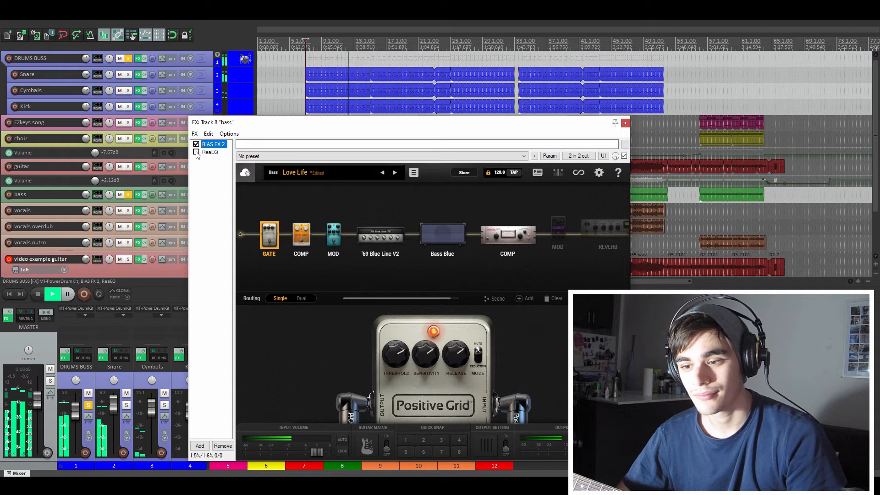
click(624, 123)
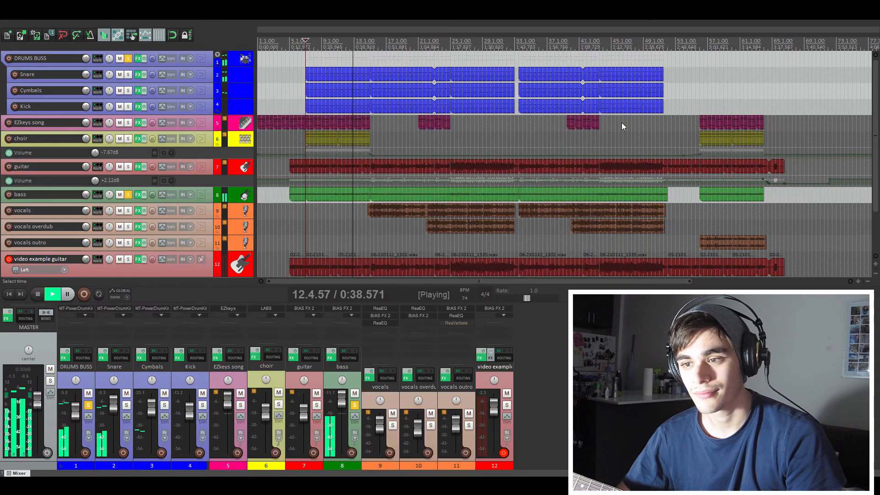
key(space)
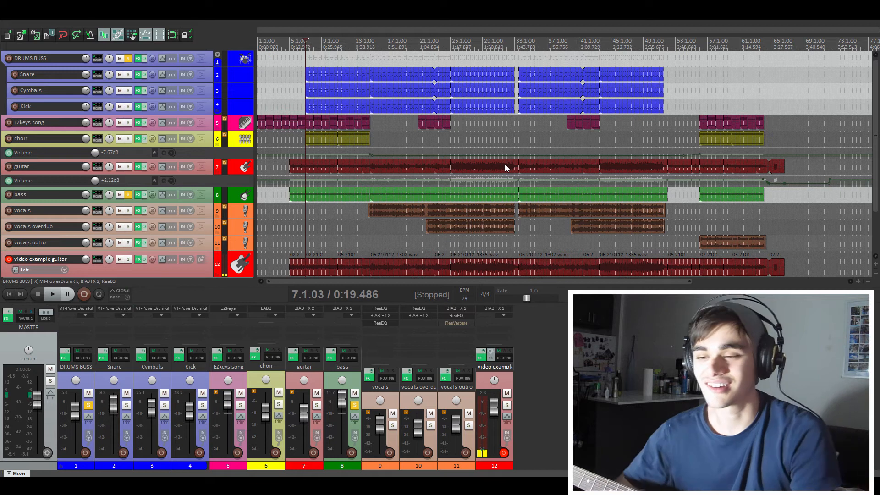
Unsolo the bass and DRUMS BUSS tracks, and solo the vocals, vocals overdub and vocals outro tracks.
click(127, 195)
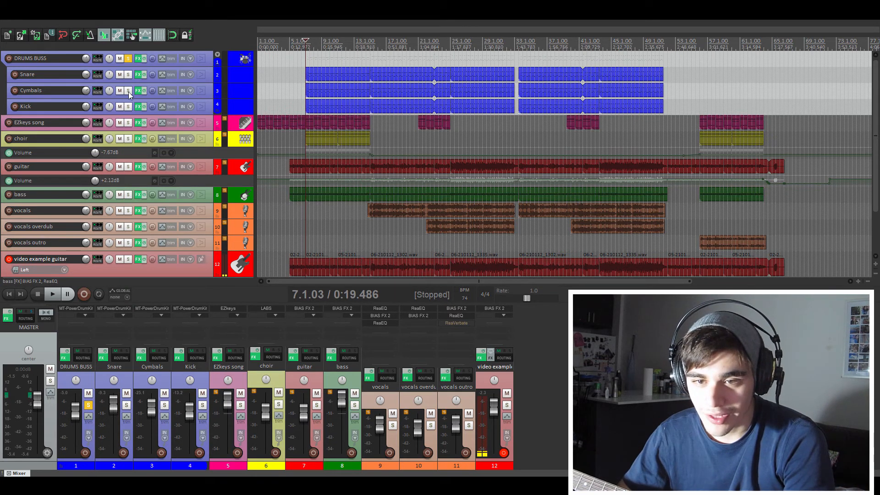
click(128, 58)
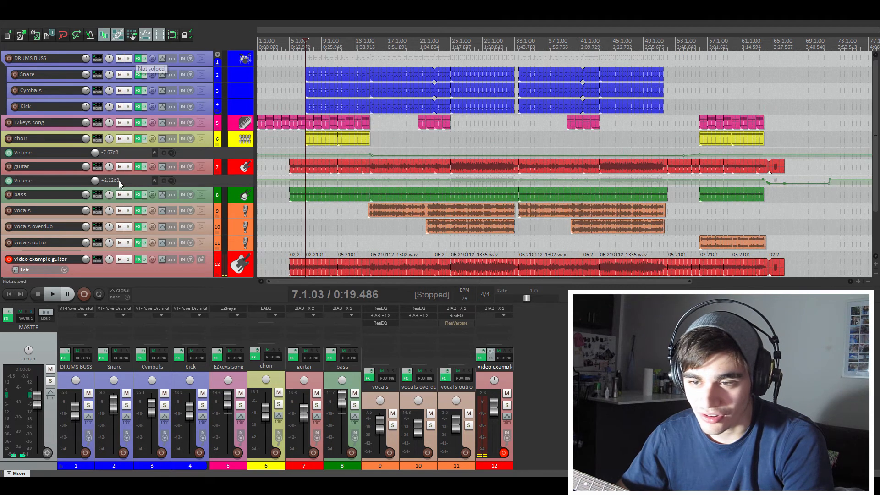
click(128, 211)
click(128, 227)
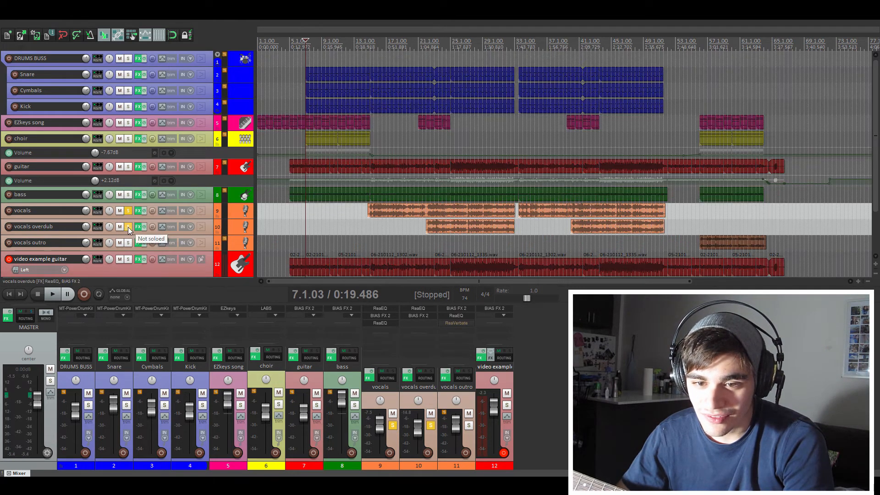
click(128, 243)
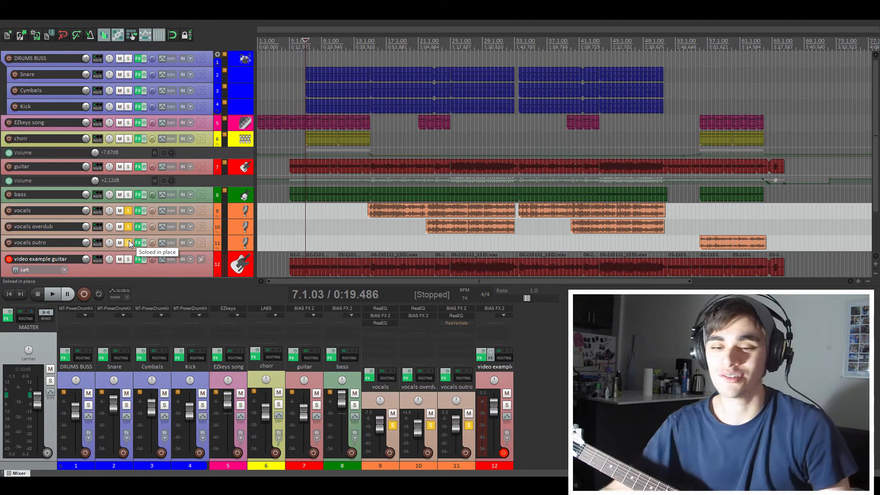
Bypass both ReaEQs and BIAS FX 2 on the vocals track, and play the dry vocals from 17.2.31, stopping after a short listen.
click(139, 211)
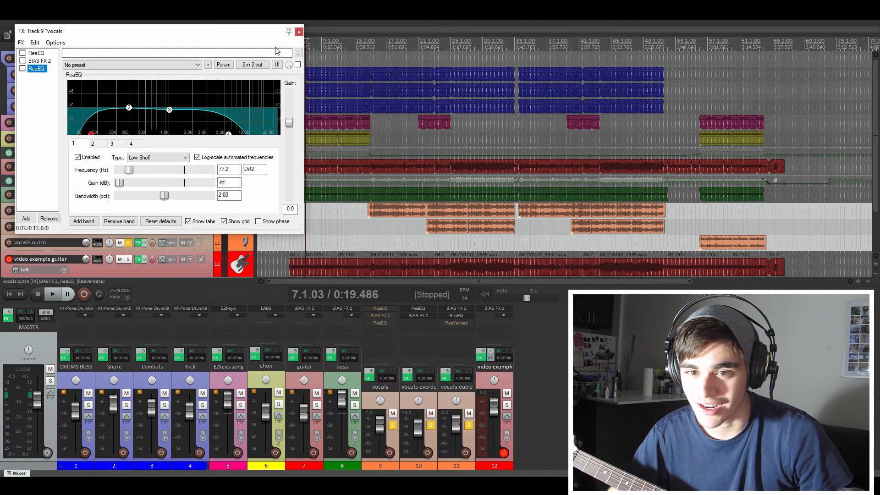
click(387, 90)
key(space)
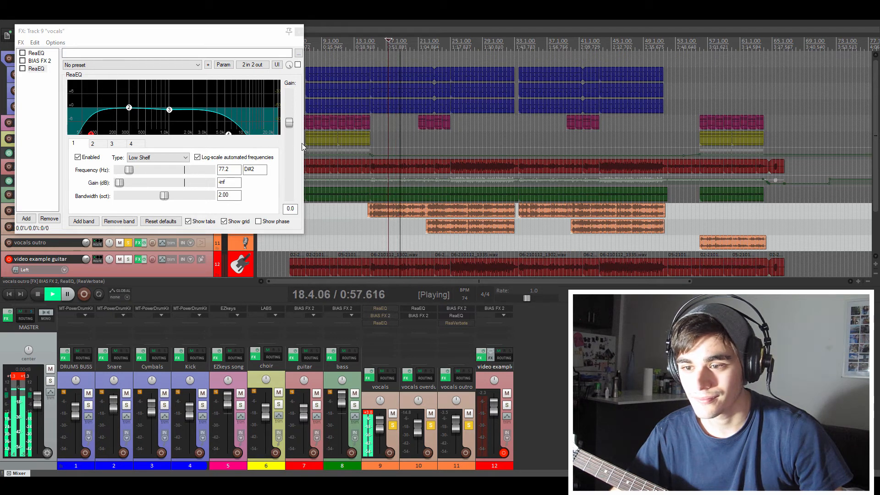
key(space)
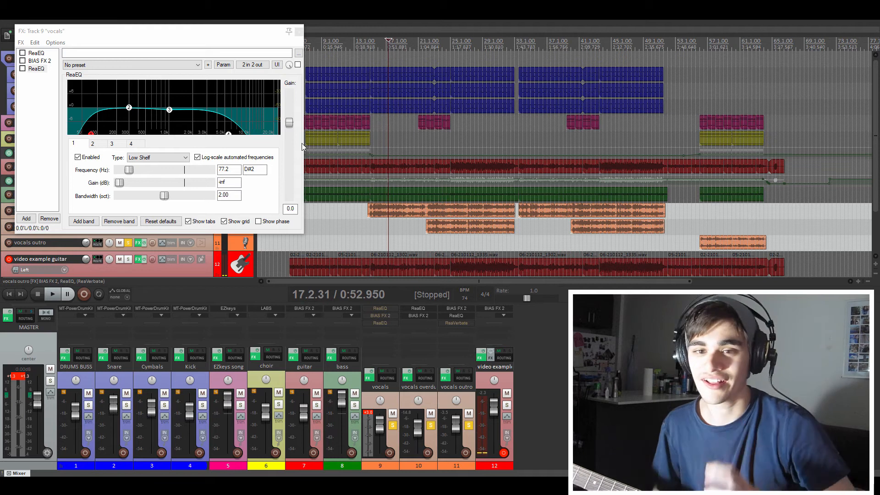
Re-enable all effects on the vocals track and replay the processed vocals from 17.2.31, stopping after a few bars.
click(23, 69)
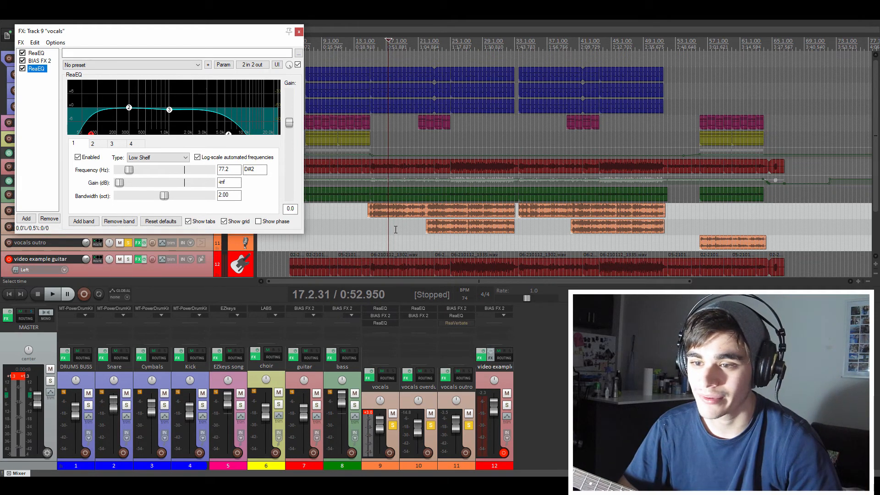
key(space)
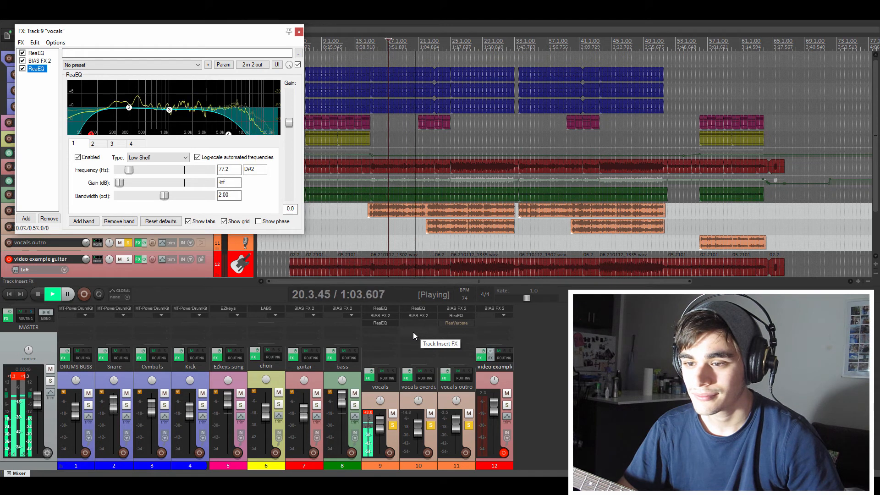
key(space)
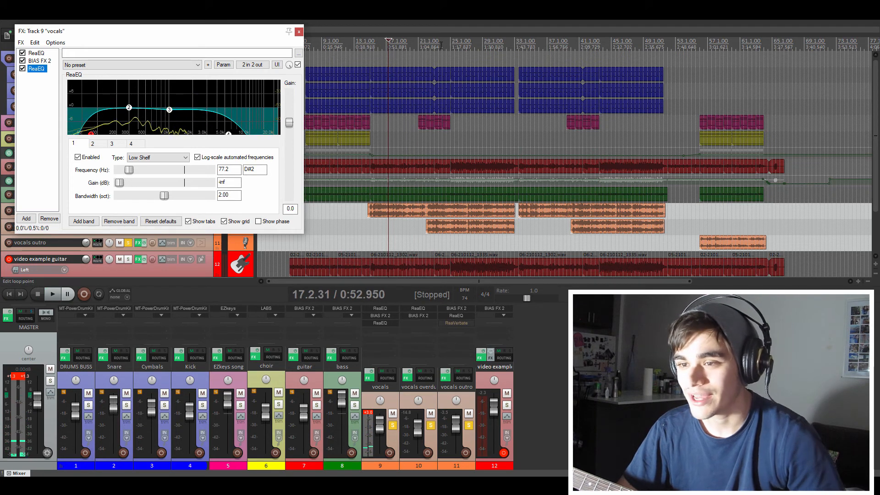
Play the vocals together with the vocals overdub from 23.4.07, and stop playback.
click(441, 41)
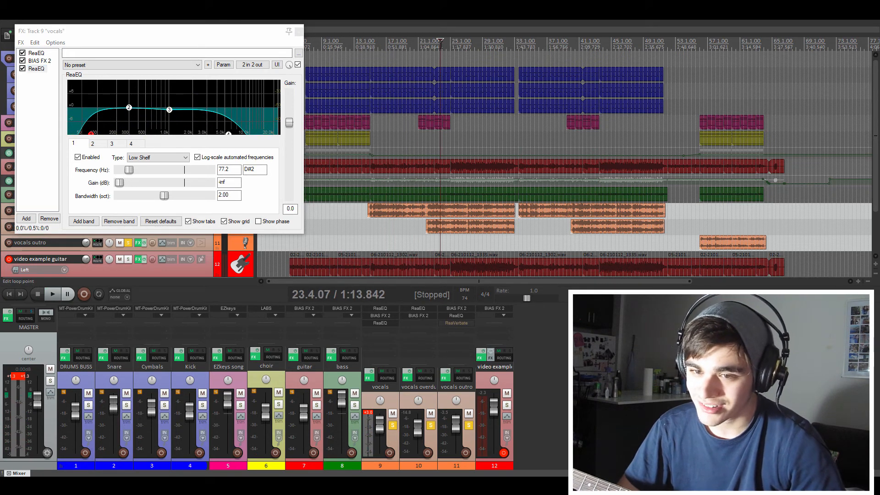
key(space)
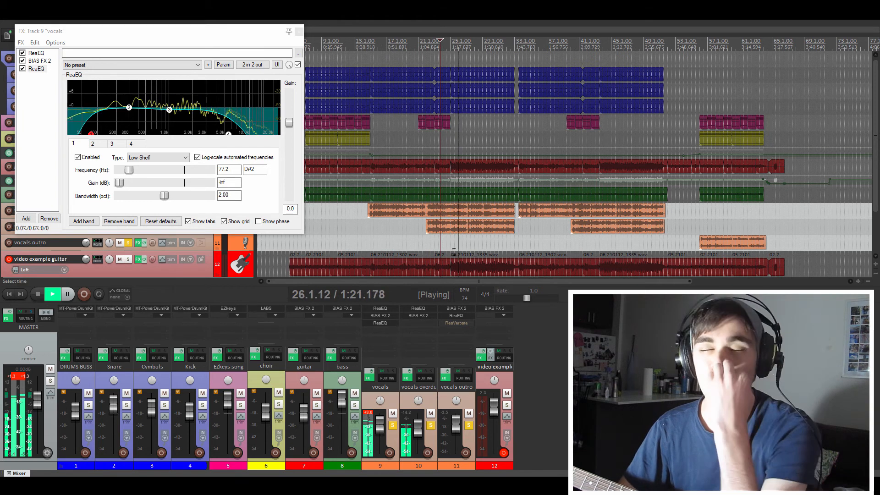
key(space)
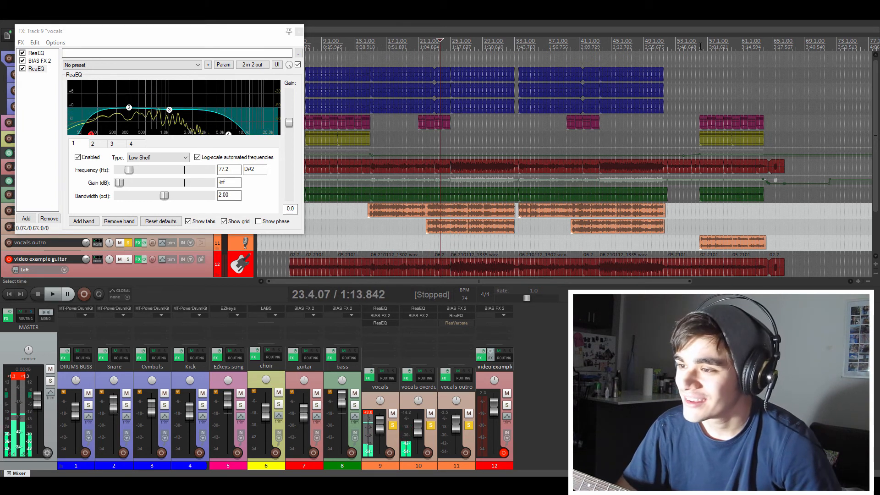
Place the edit cursor at 56.2.05, close the vocals effects chain and show the ReaEQ settings of the vocals outro track.
click(701, 44)
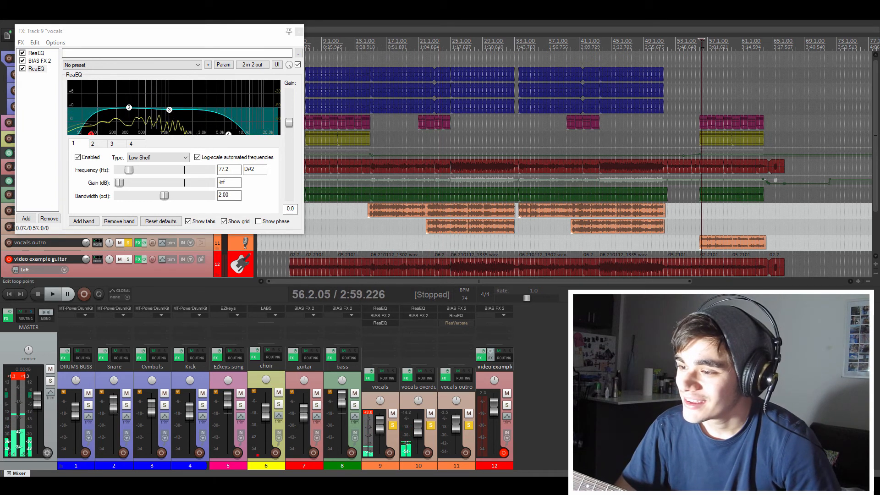
click(298, 31)
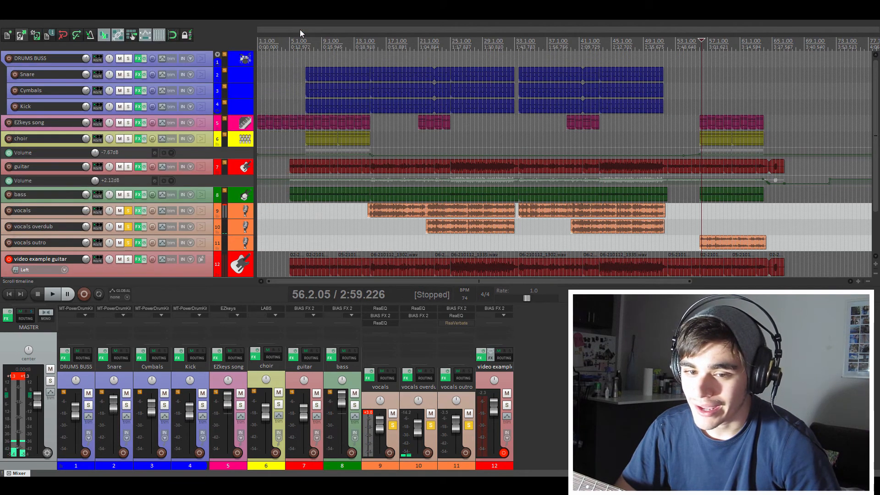
click(138, 243)
click(37, 61)
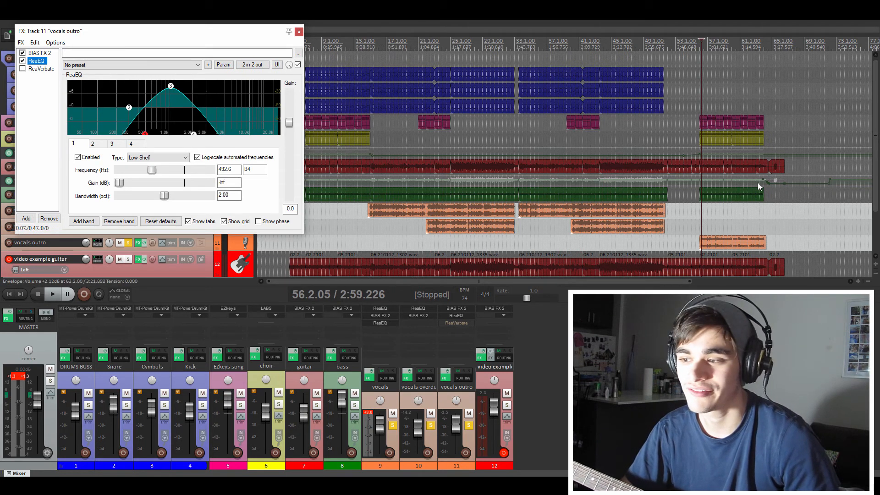
Play the vocals outro from 56.2.05, and briefly bypass and re-enable its ReaEQ to compare the sound.
key(space)
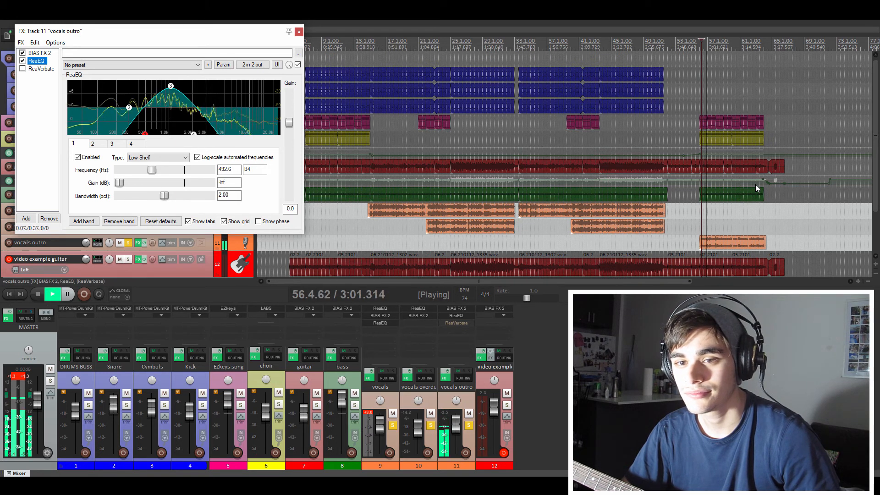
click(22, 60)
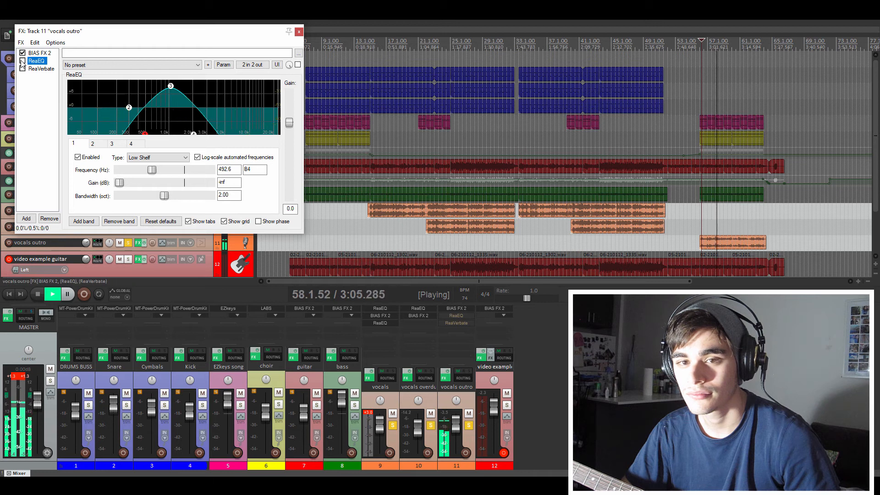
click(23, 60)
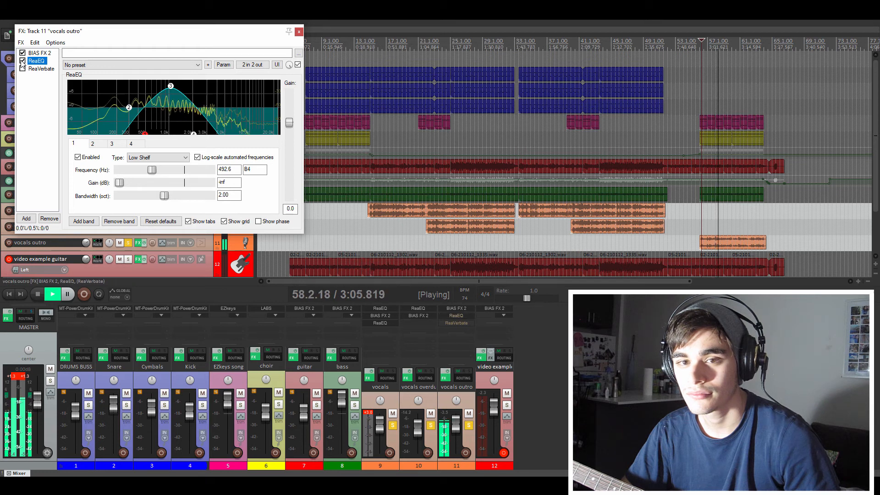
Close the vocals outro effects chain, stop playback, and disarm recording on the video example guitar track.
click(298, 31)
key(space)
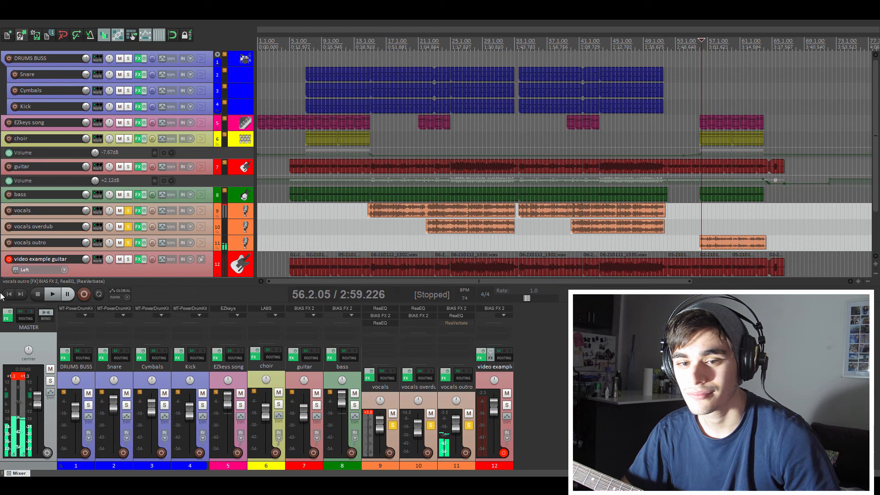
click(9, 259)
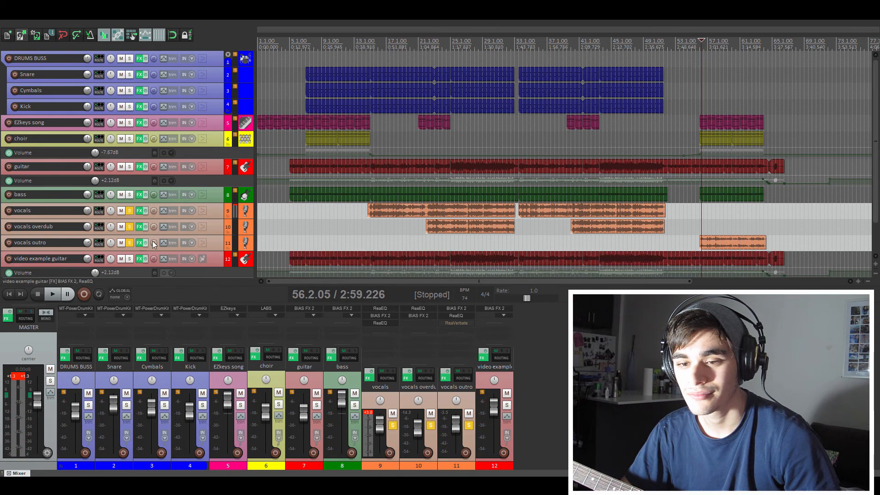